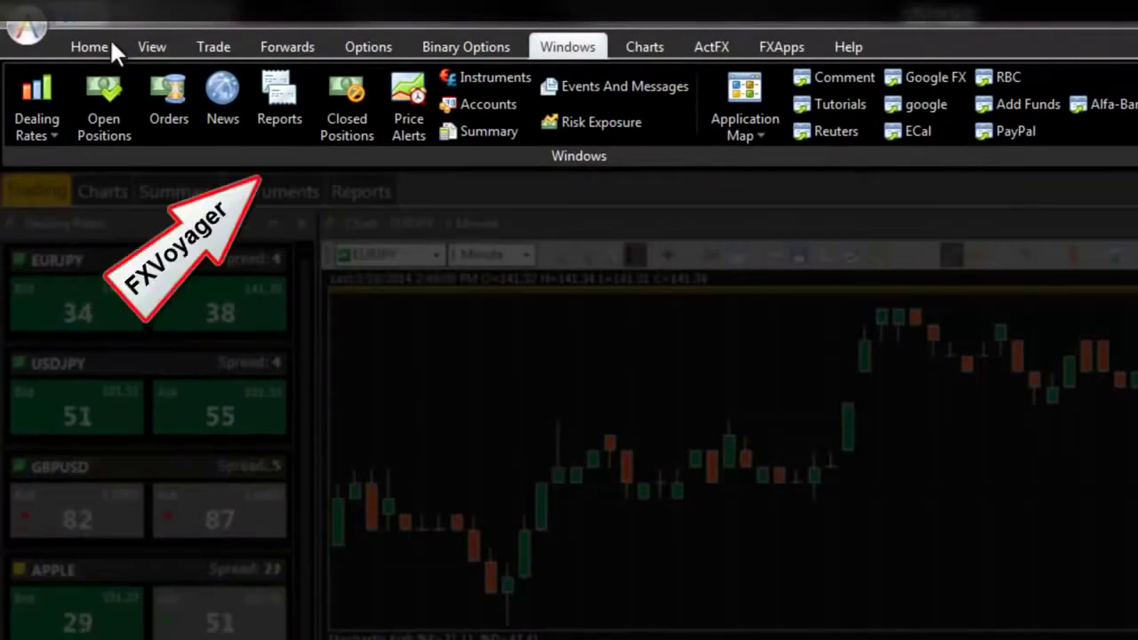
- Cycle through the Home, Trade and Windows ribbon tabs, ending back on Home
left_click(112, 42)
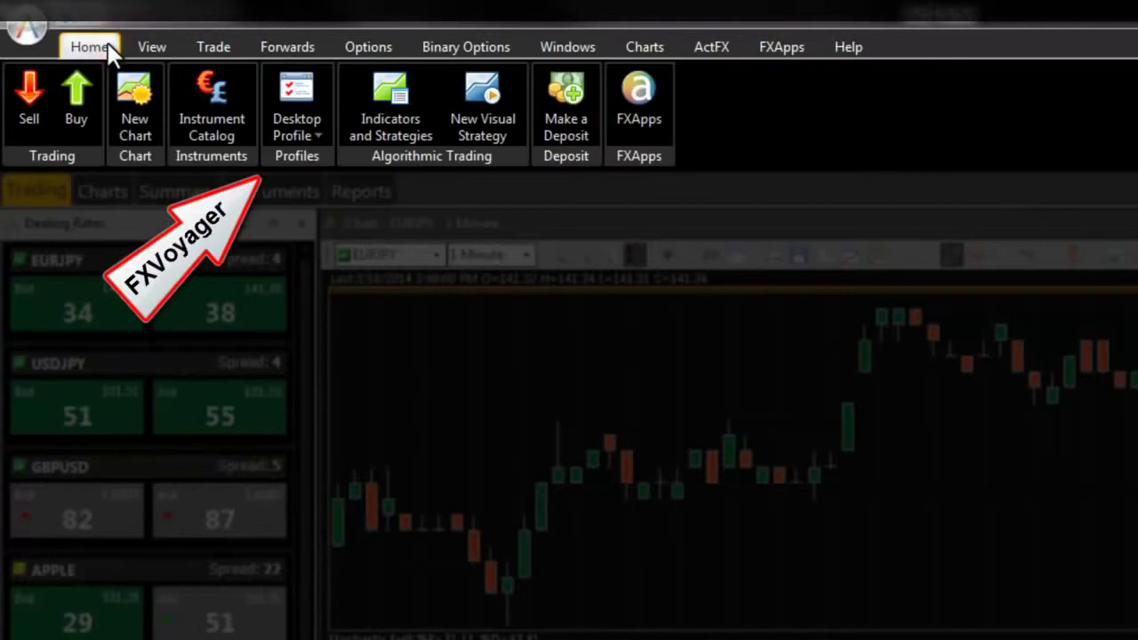
left_click(203, 49)
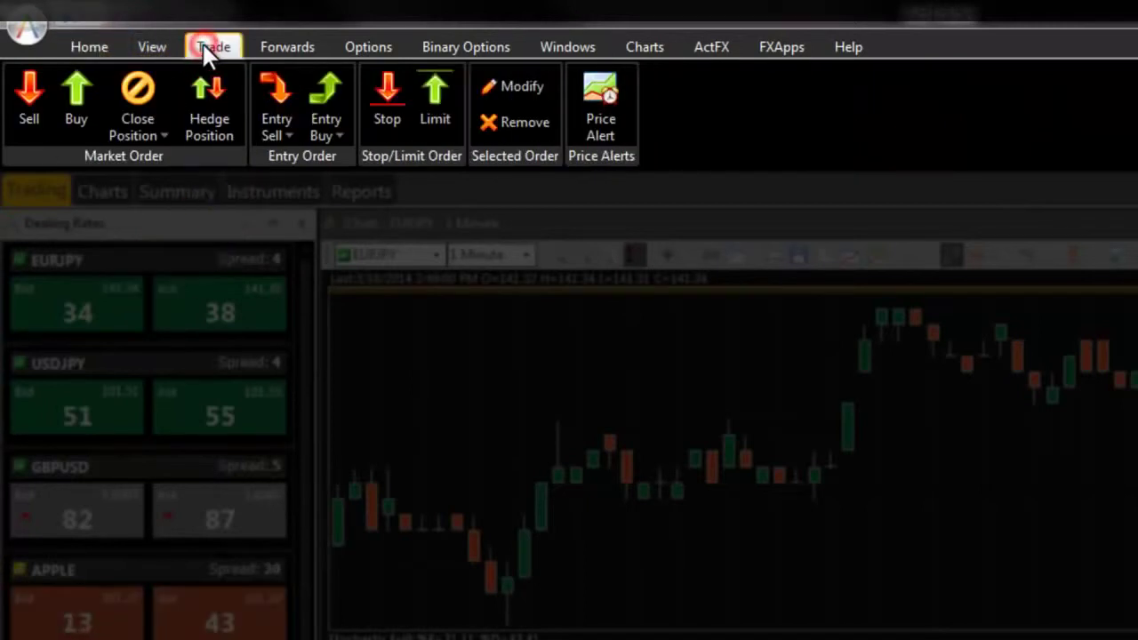
left_click(567, 49)
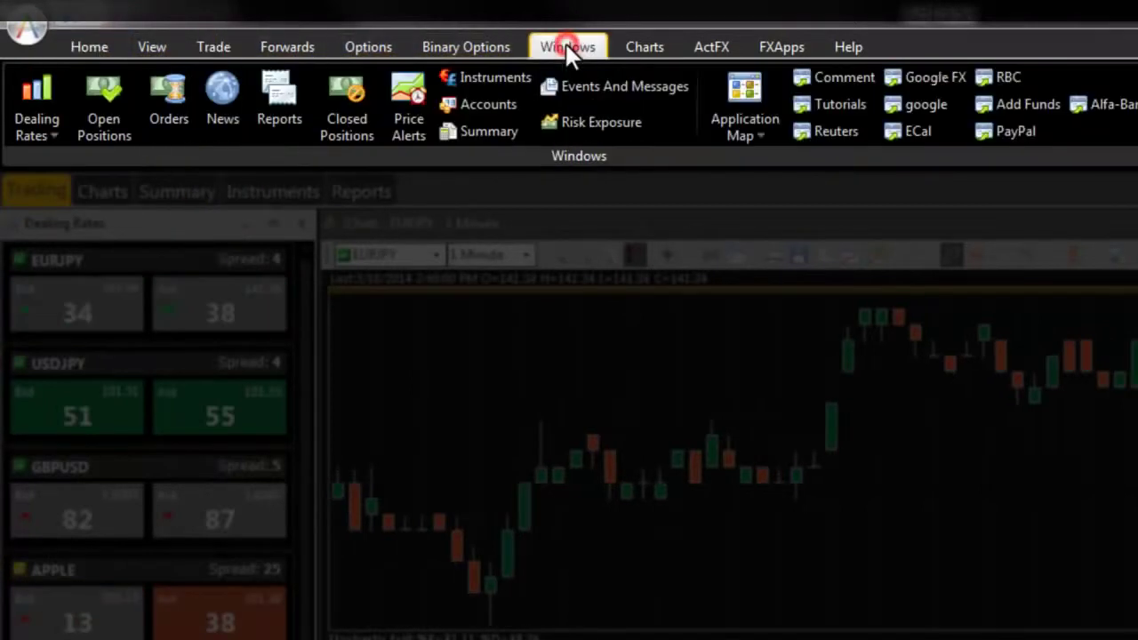
left_click(81, 49)
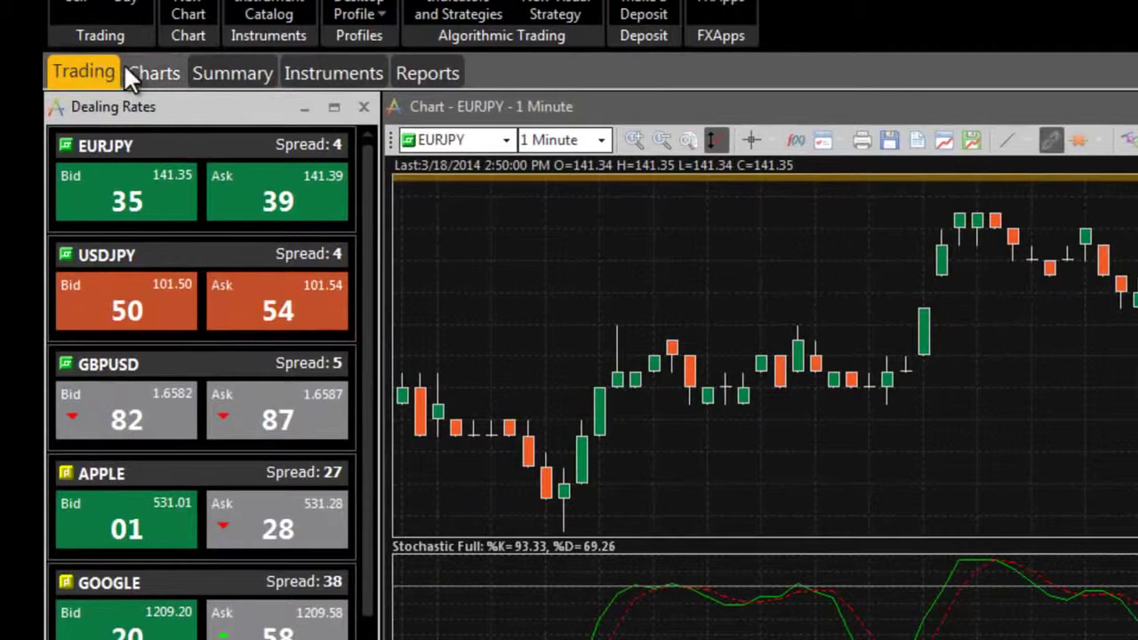
- Switch between the Charts and Trading workspaces, then apply the 'my profile' desktop profile
left_click(148, 74)
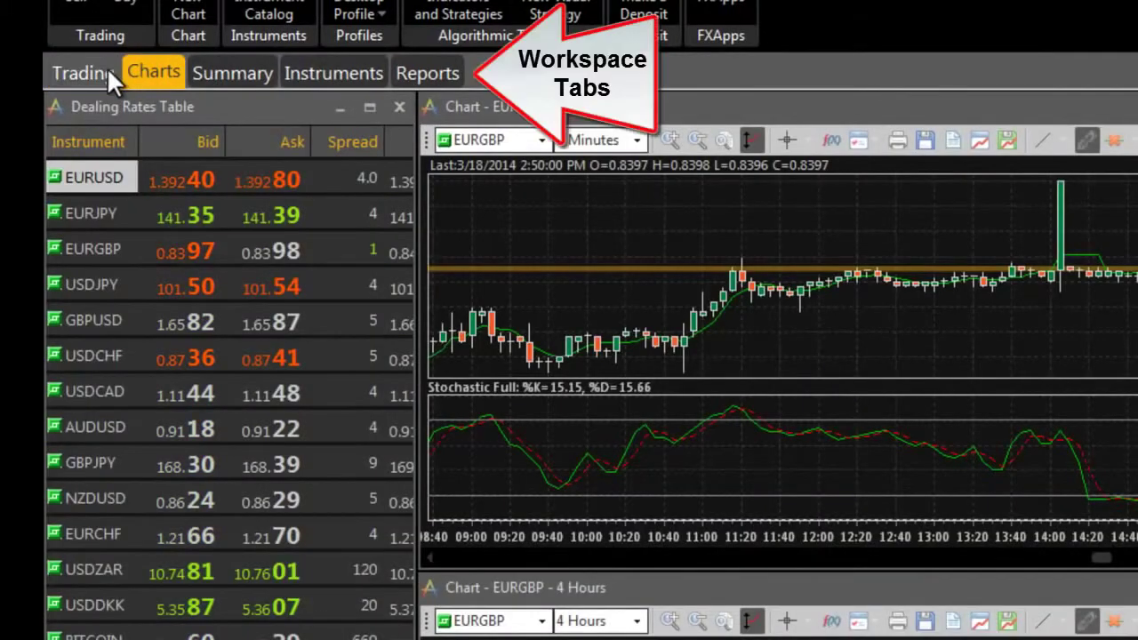
left_click(100, 67)
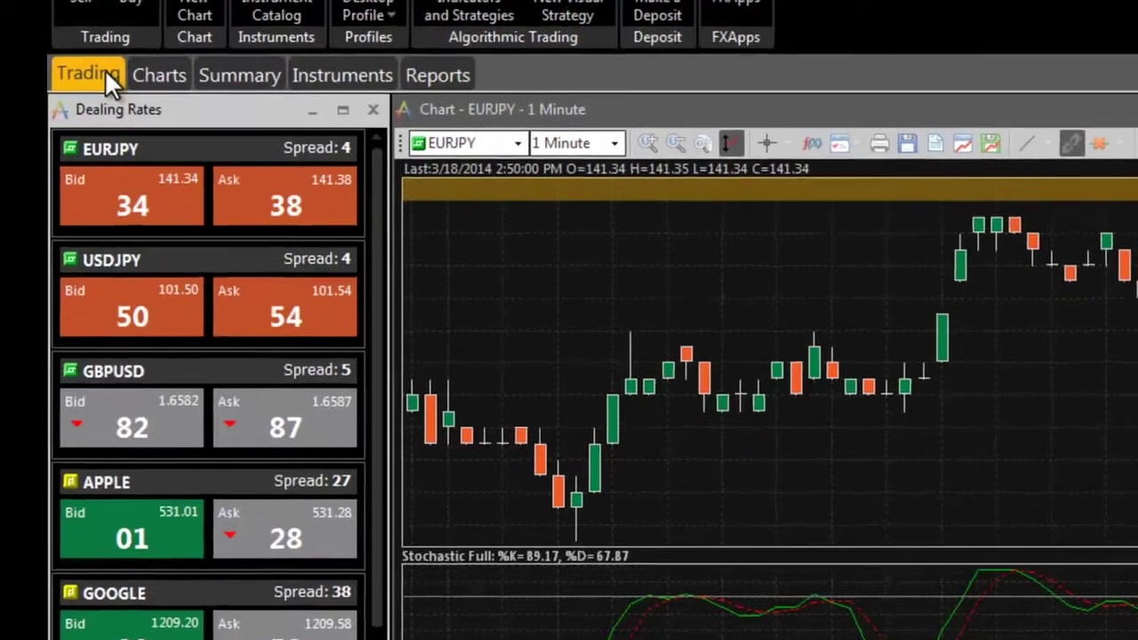
right_click(103, 70)
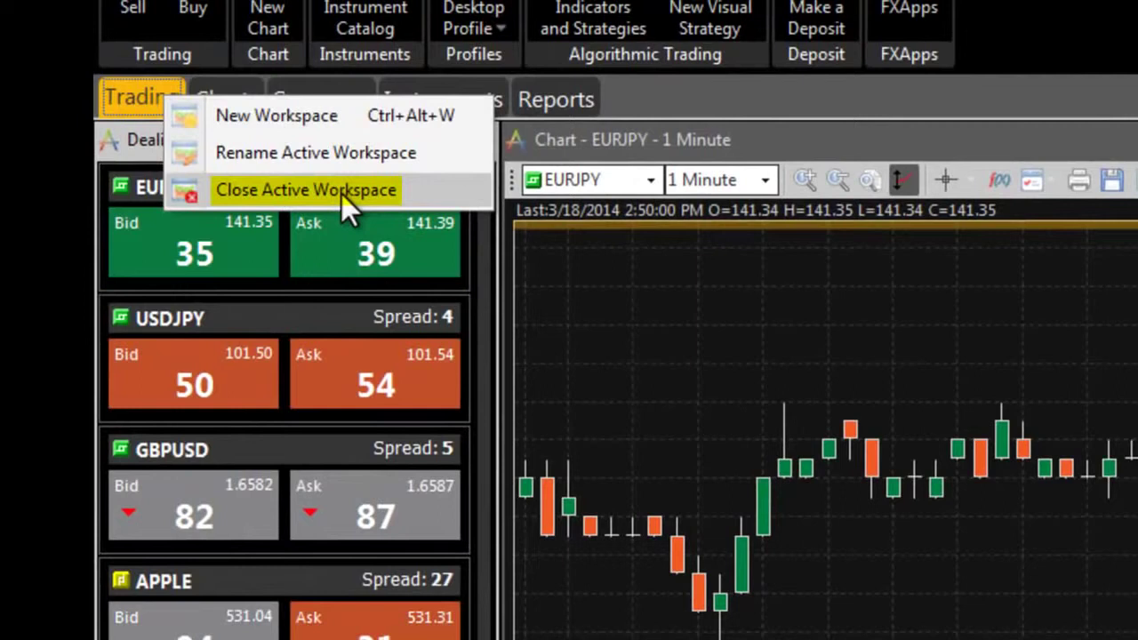
left_click(792, 100)
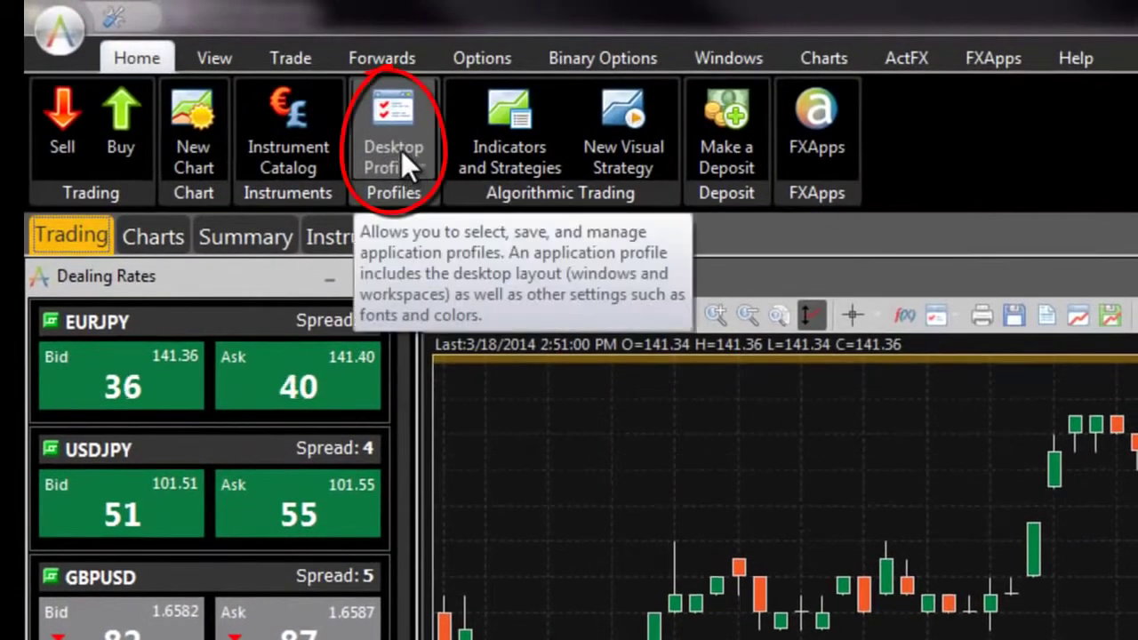
left_click(401, 150)
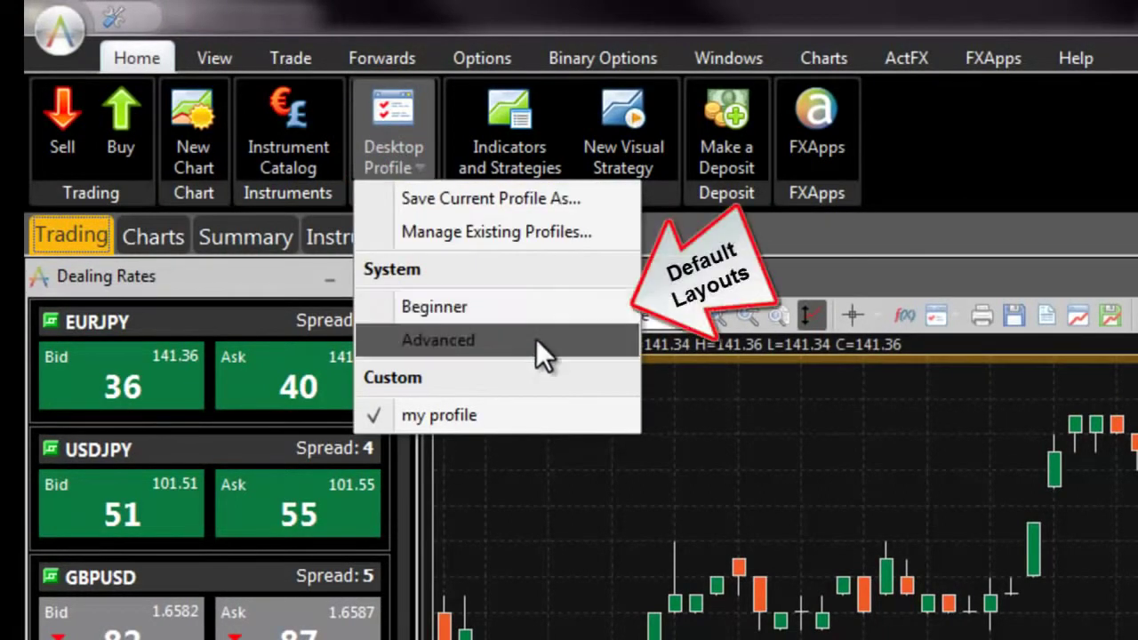
left_click(524, 416)
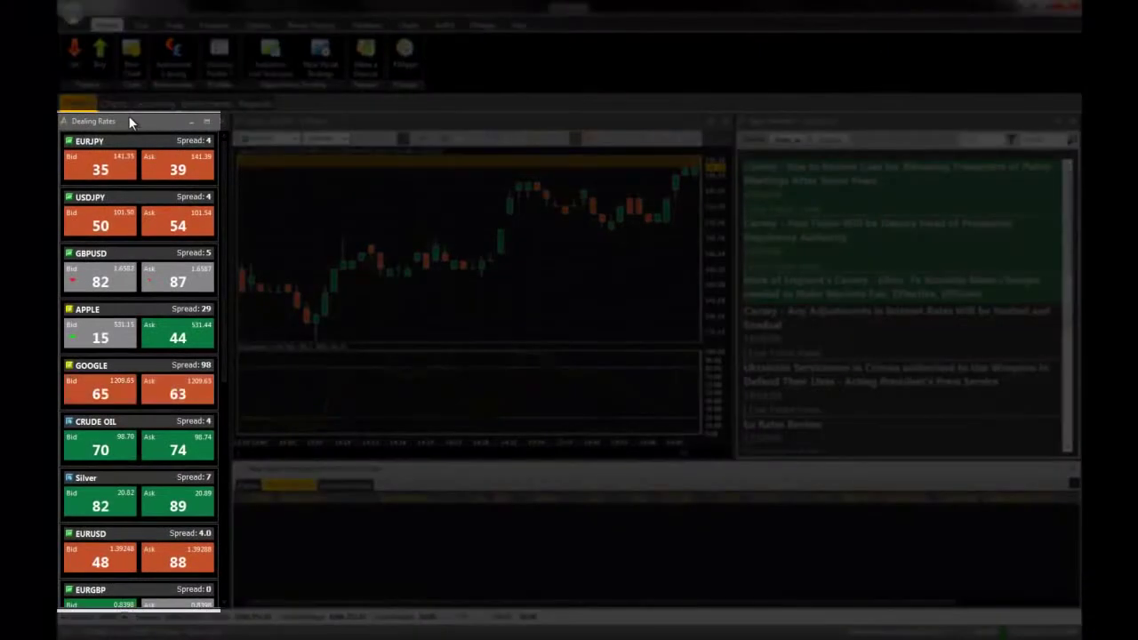
- Buy 13 lots of EURJPY at the ask price from the Dealing Rates window
left_click(130, 120)
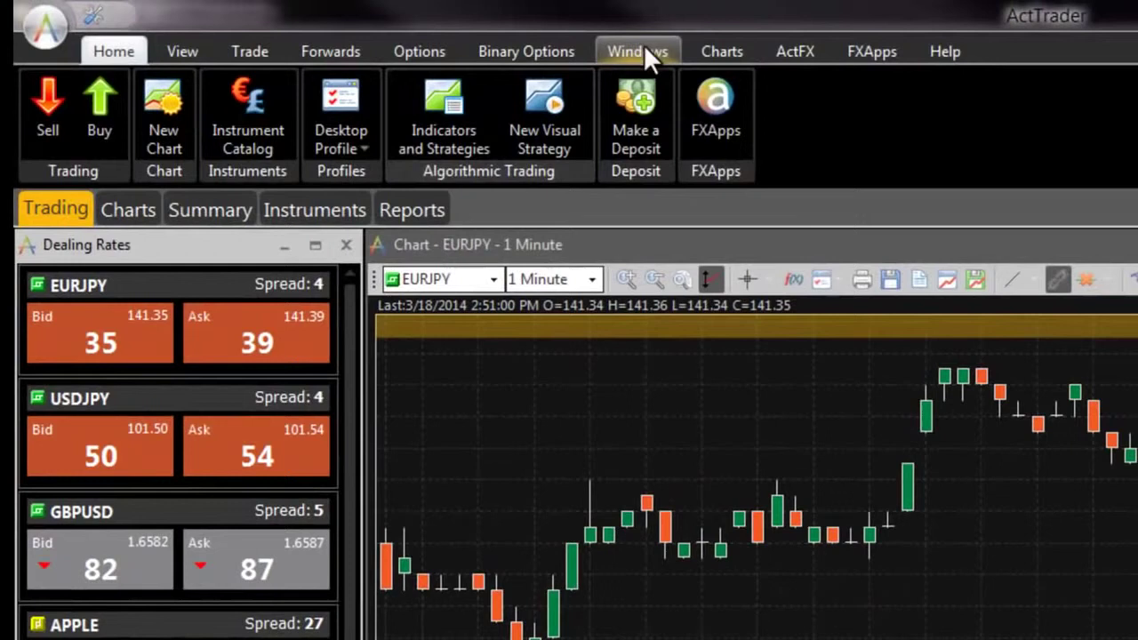
left_click(370, 23)
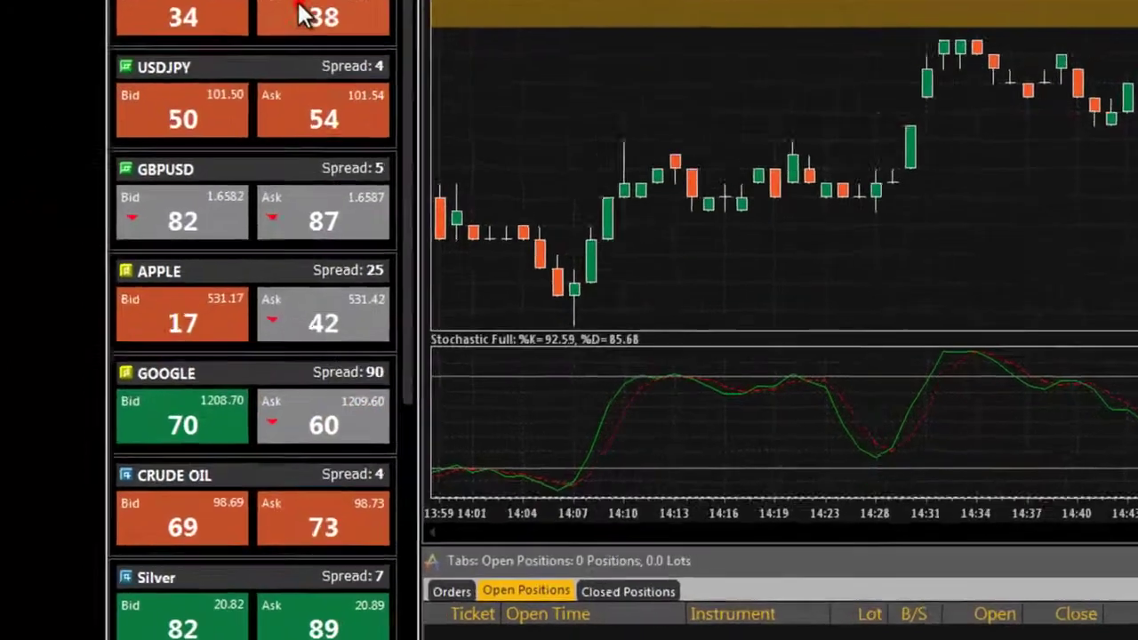
left_click(259, 84)
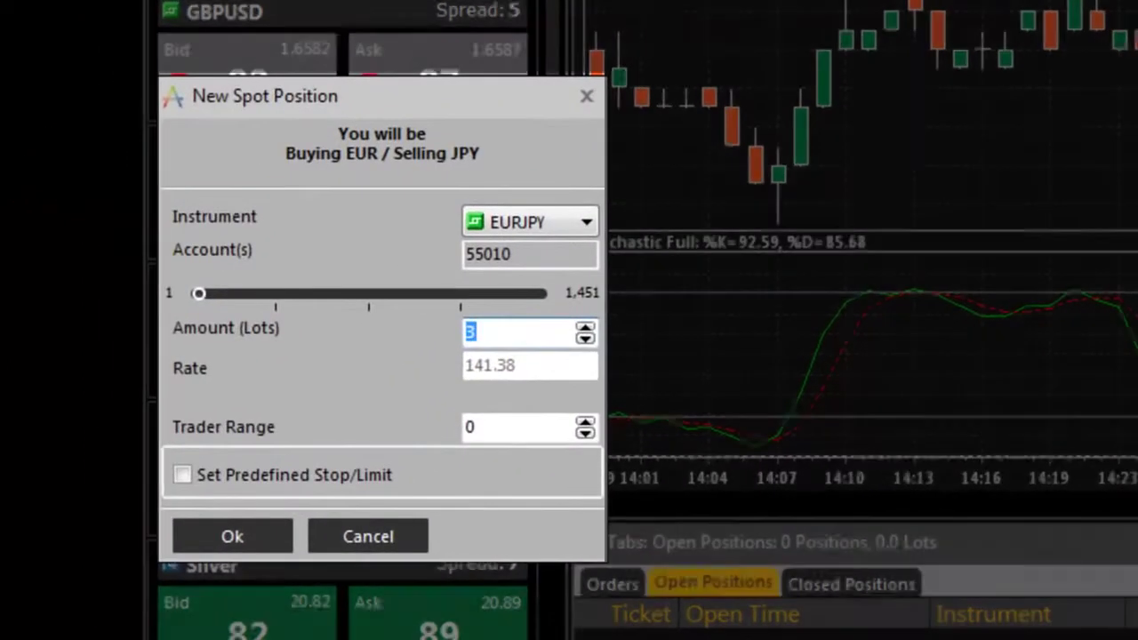
mouse_move(201, 295)
left_mouse_down()
mouse_move(218, 297)
mouse_move(203, 295)
left_mouse_up()
type("13")
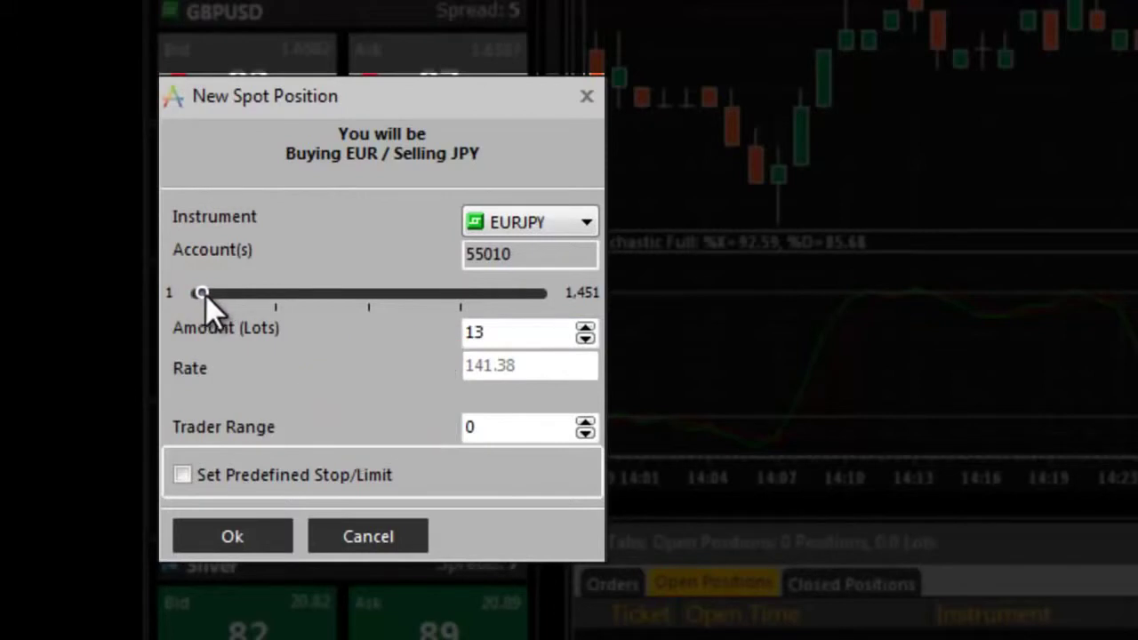
left_click(242, 536)
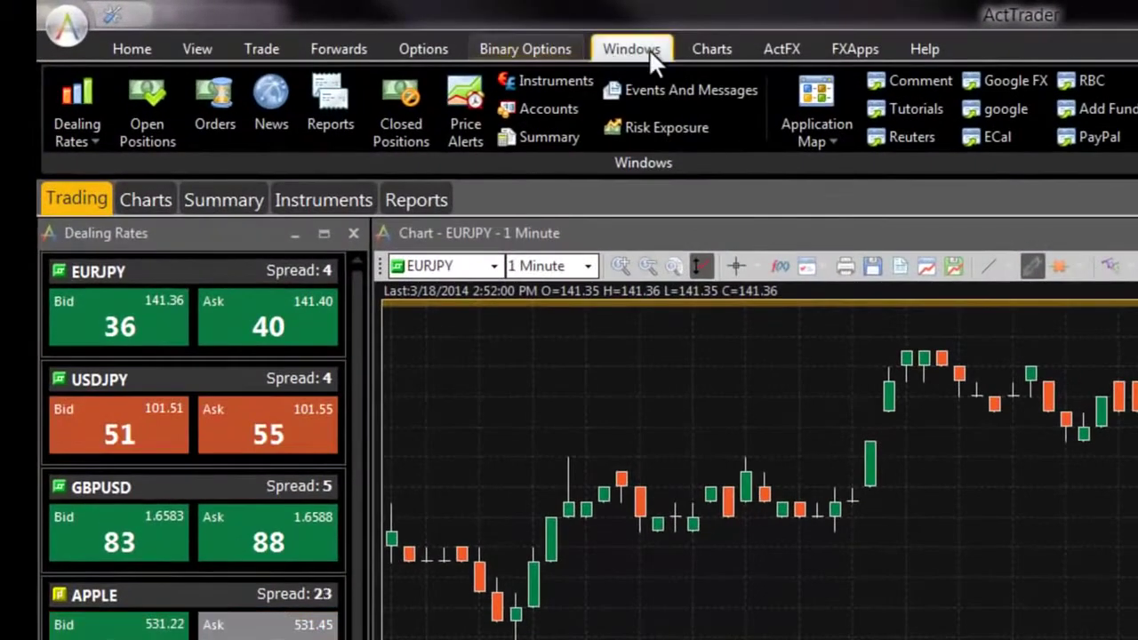
- Show the open positions and fully close the 13-lot EURJPY position
left_click(144, 92)
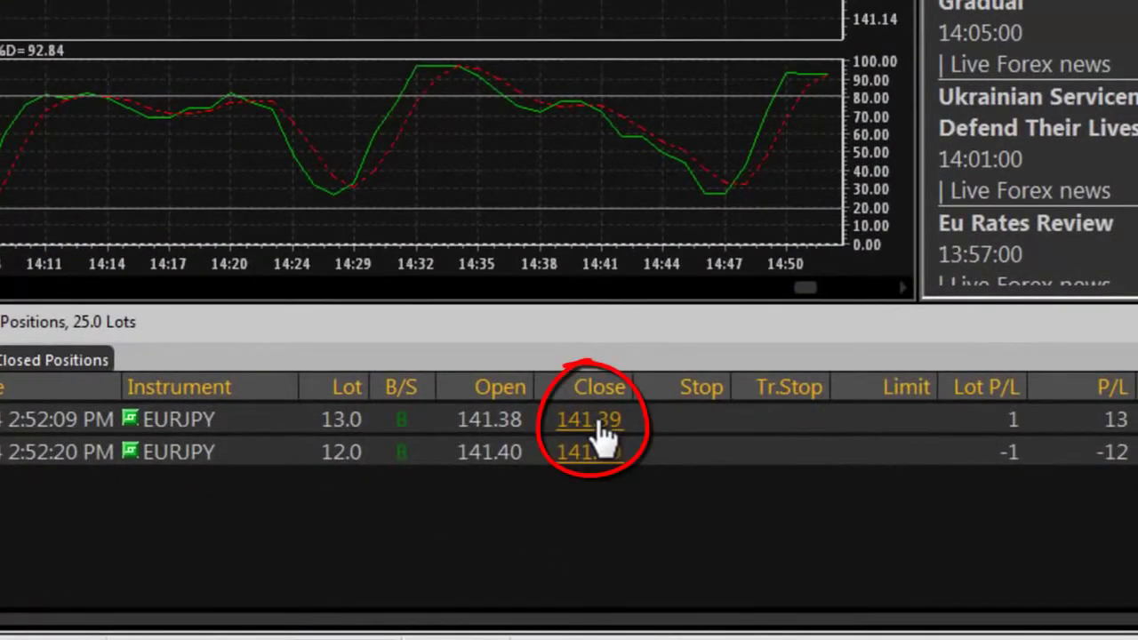
left_click(598, 425)
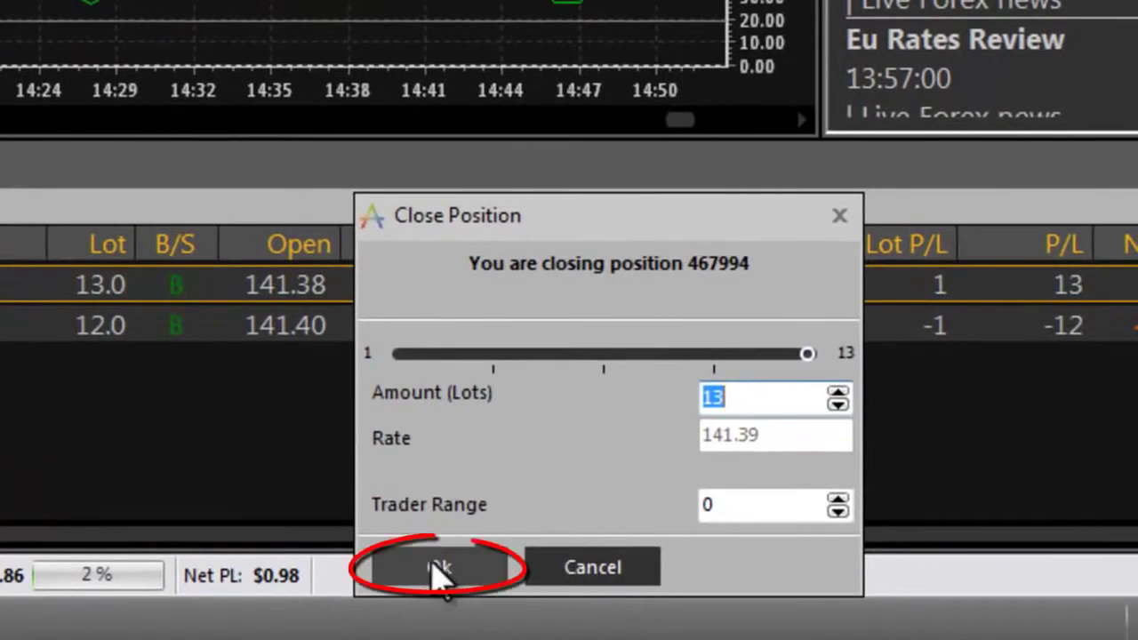
left_click(417, 568)
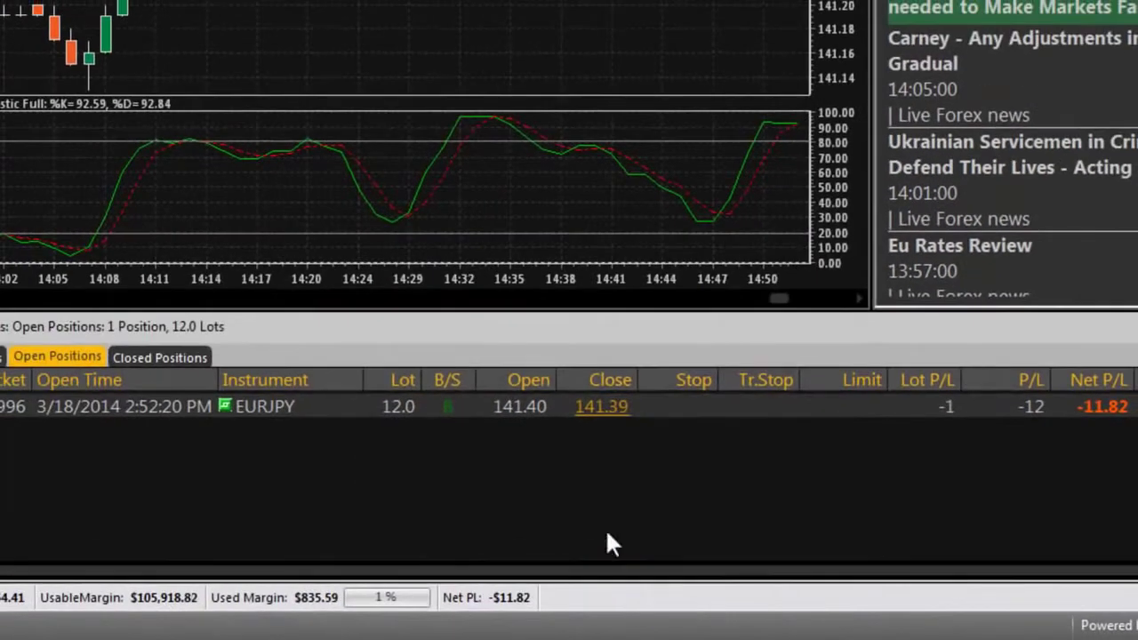
- Partially close the 12-lot EURJPY position by 6 lots
left_click(604, 412)
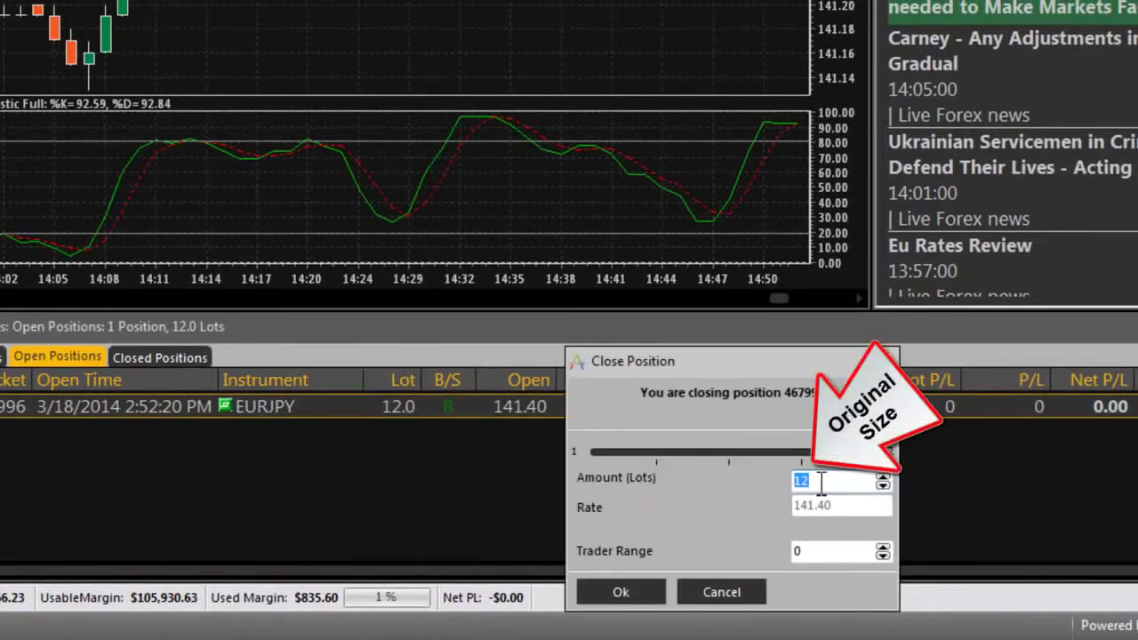
type("6")
left_click(636, 589)
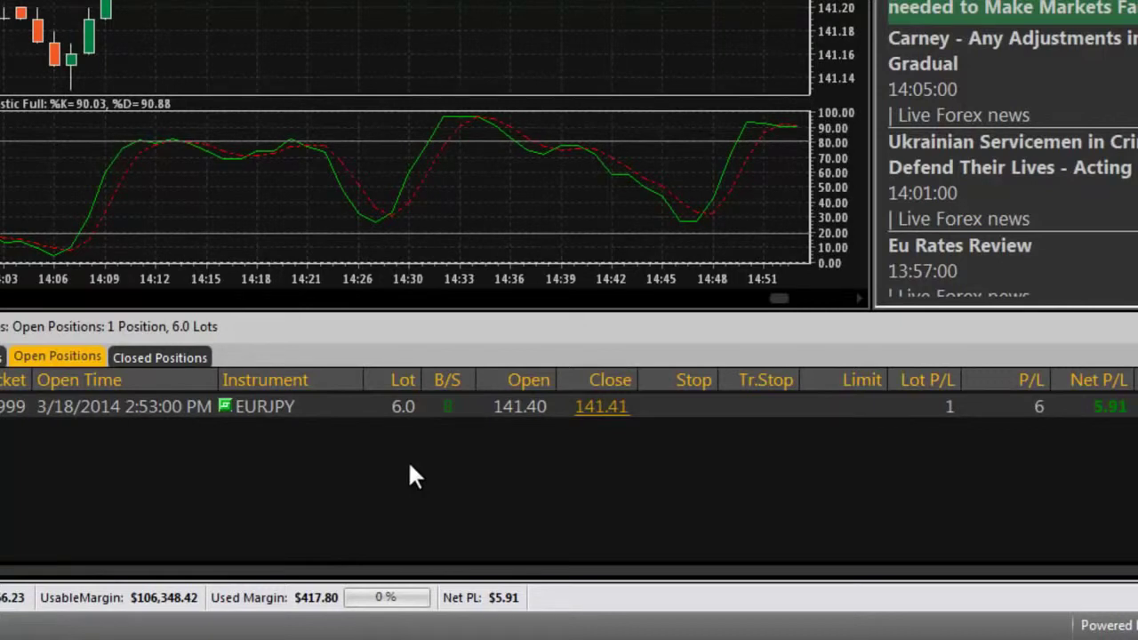
- Open the Limit Order dialog for the 6-lot EURJPY position
right_click(476, 401)
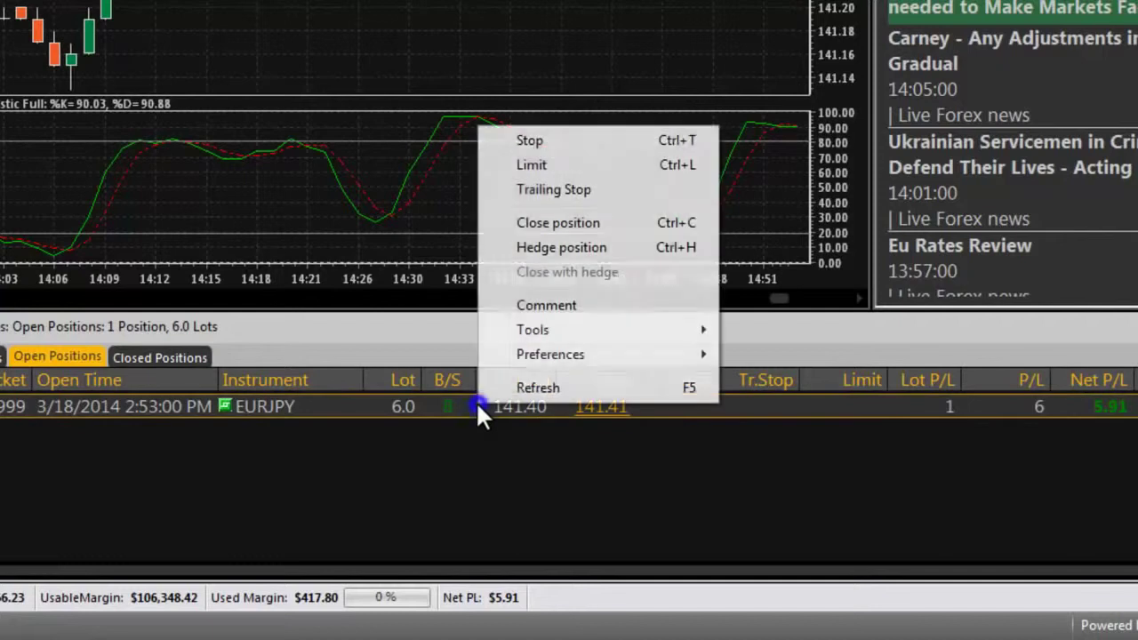
left_click(555, 163)
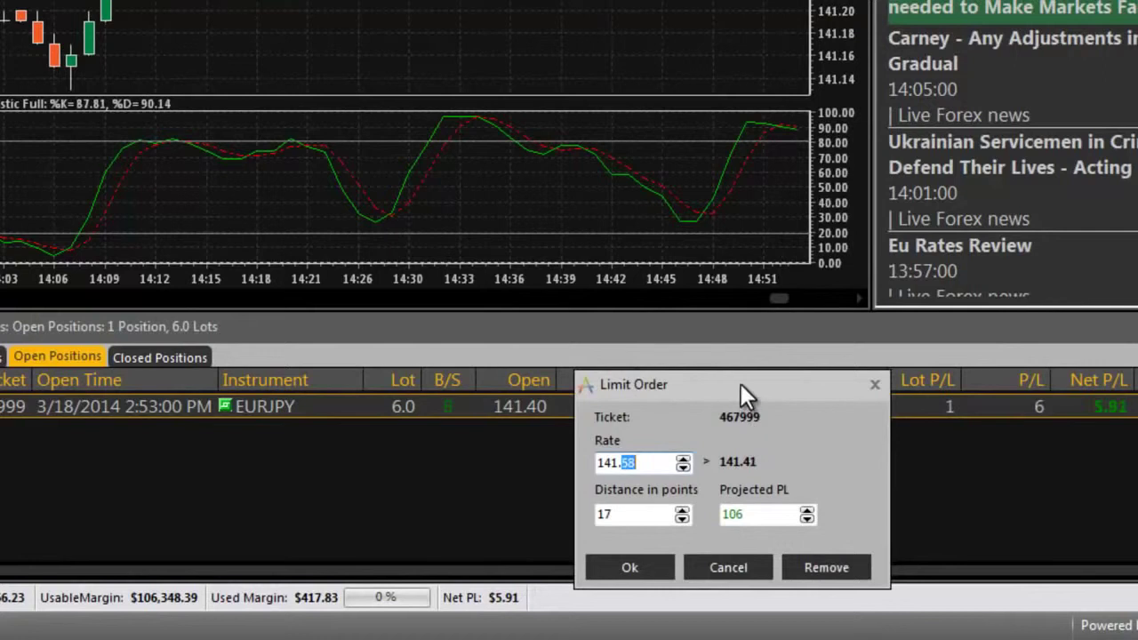
left_click_drag(740, 391, 664, 238)
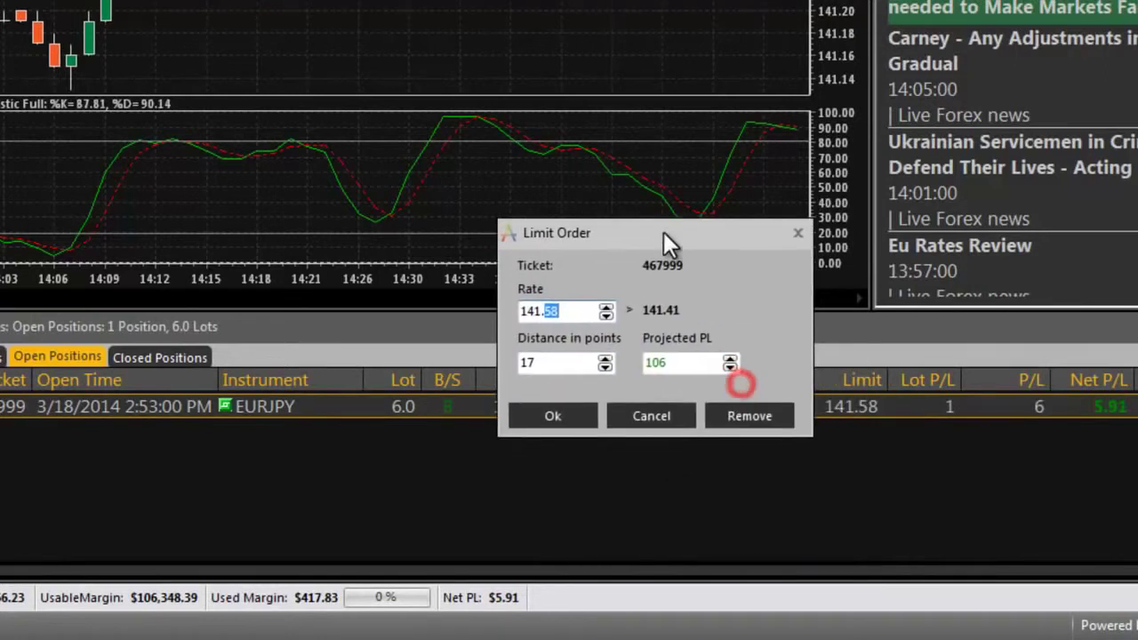
- Adjust the rate, distance and projected profit to a 141.65 limit and confirm
left_click(604, 306)
left_click(604, 305)
left_click(604, 305)
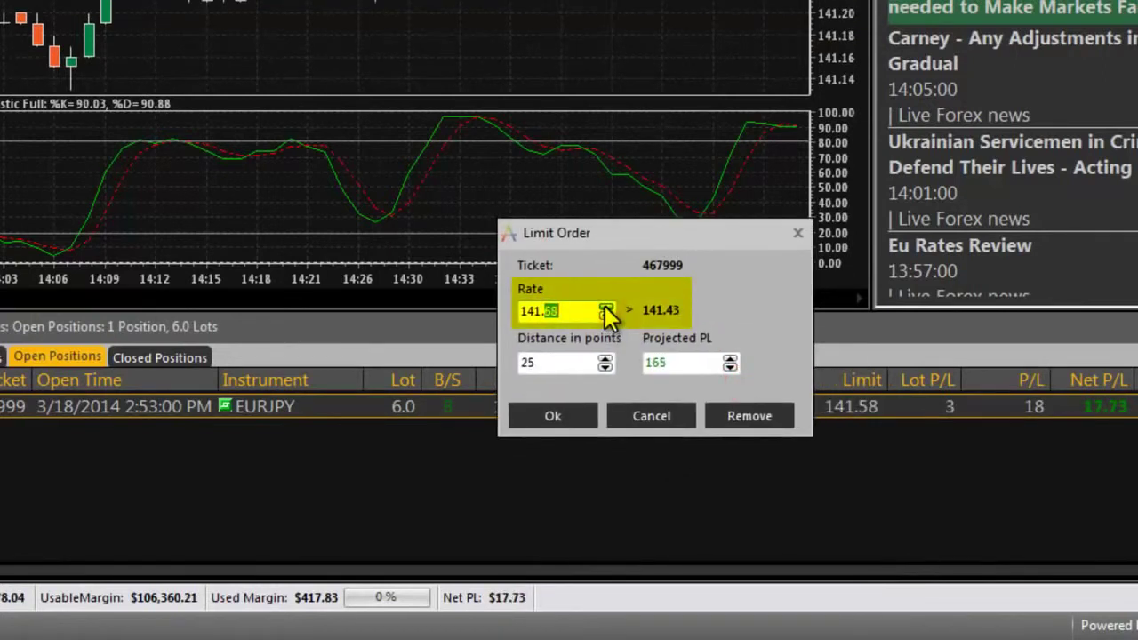
left_click(605, 306)
left_click(603, 367)
left_click(604, 367)
left_click(603, 367)
left_click(603, 367)
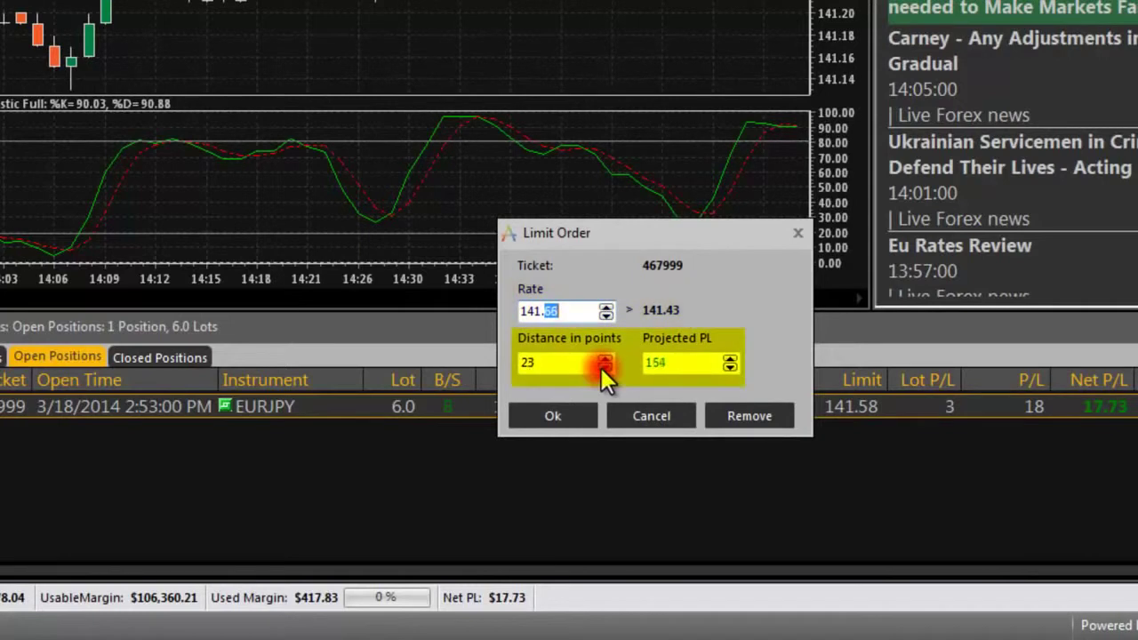
left_click(603, 367)
left_click(730, 359)
left_click(729, 359)
left_click(729, 359)
left_click(729, 359)
left_click(729, 359)
left_click(731, 367)
left_click(731, 367)
left_click(731, 367)
left_click(731, 367)
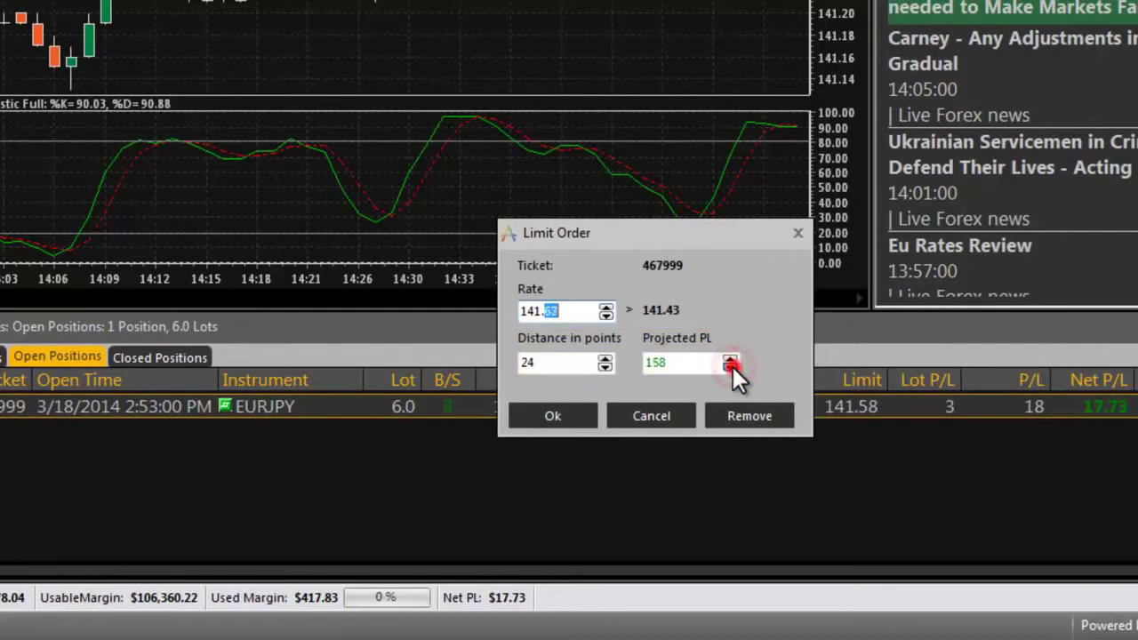
left_click(730, 367)
left_click(577, 416)
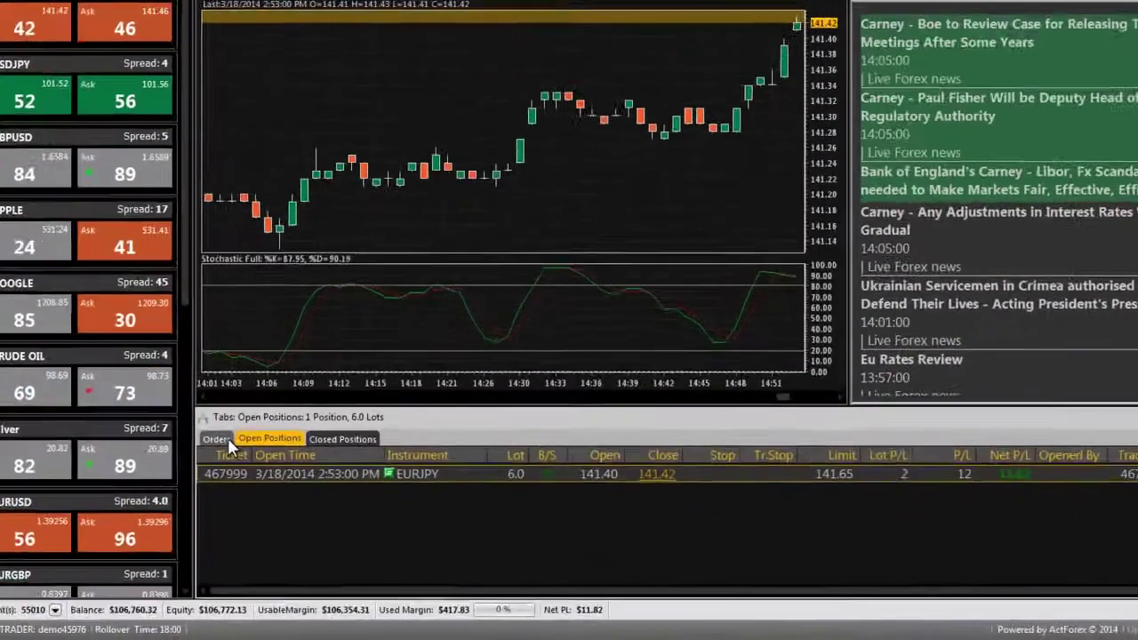
- In the Orders window, modify the EURJPY limit order's rate to 141.73
left_click(256, 486)
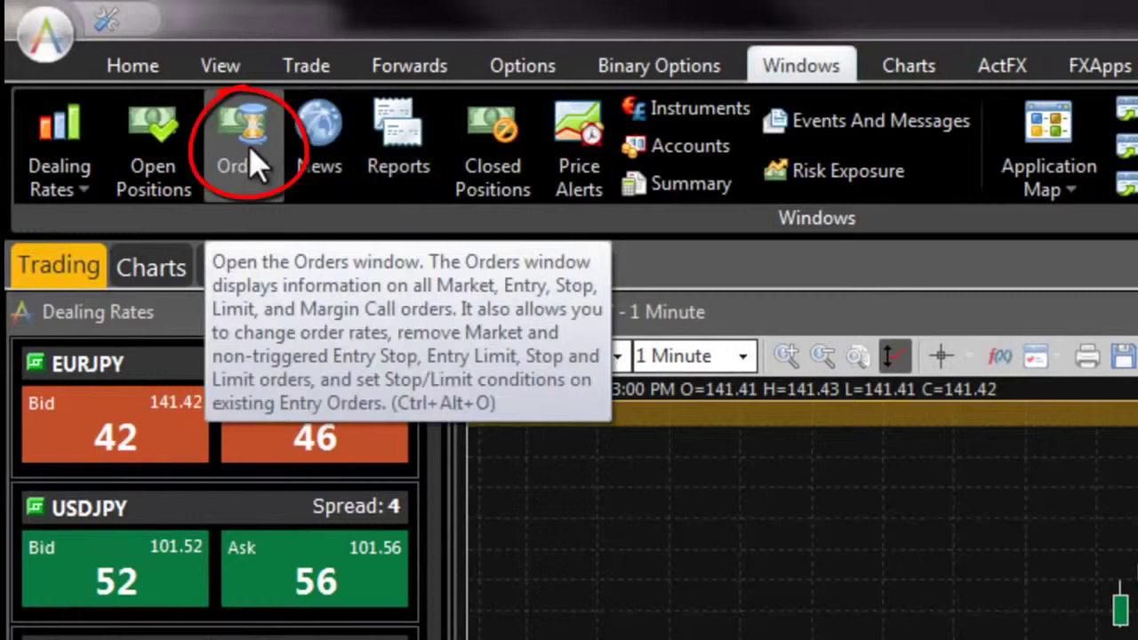
left_click(250, 149)
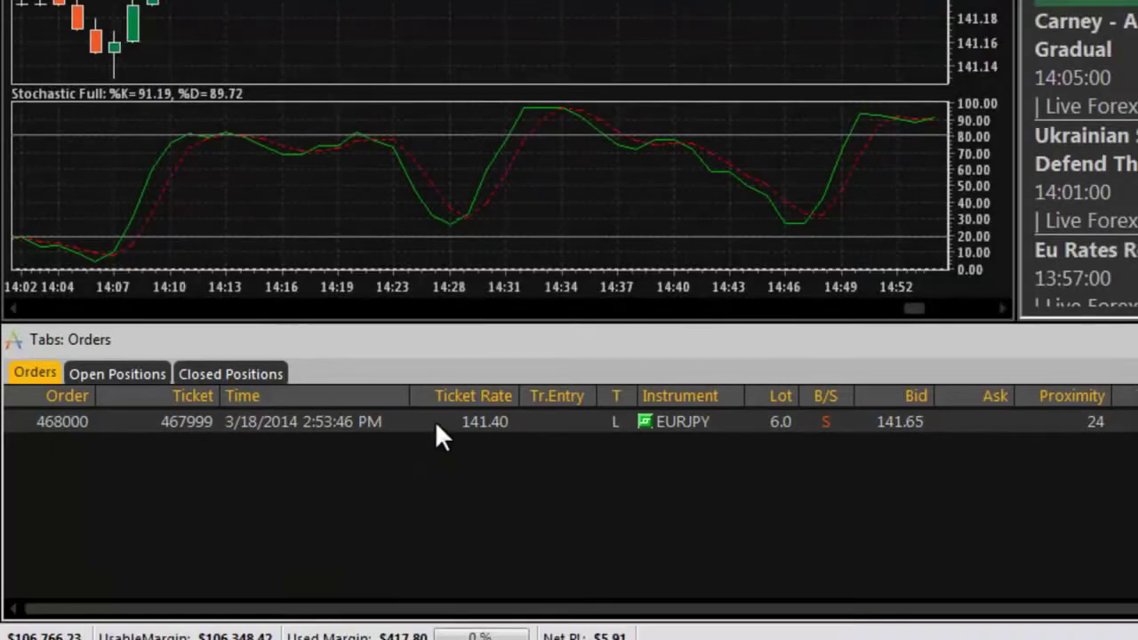
right_click(442, 433)
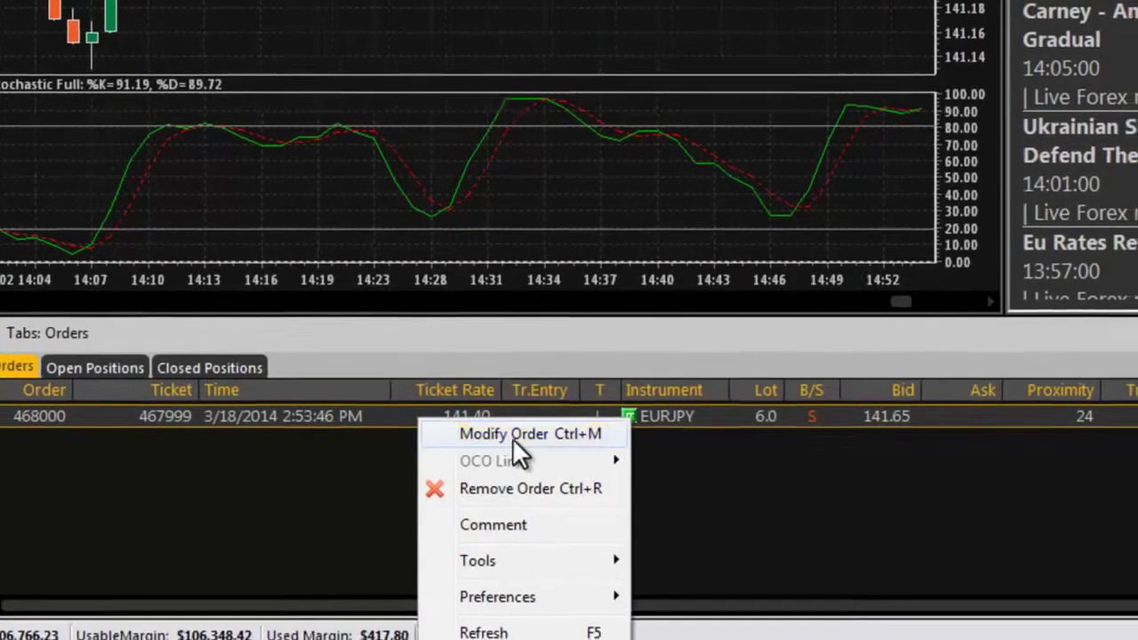
left_click(515, 442)
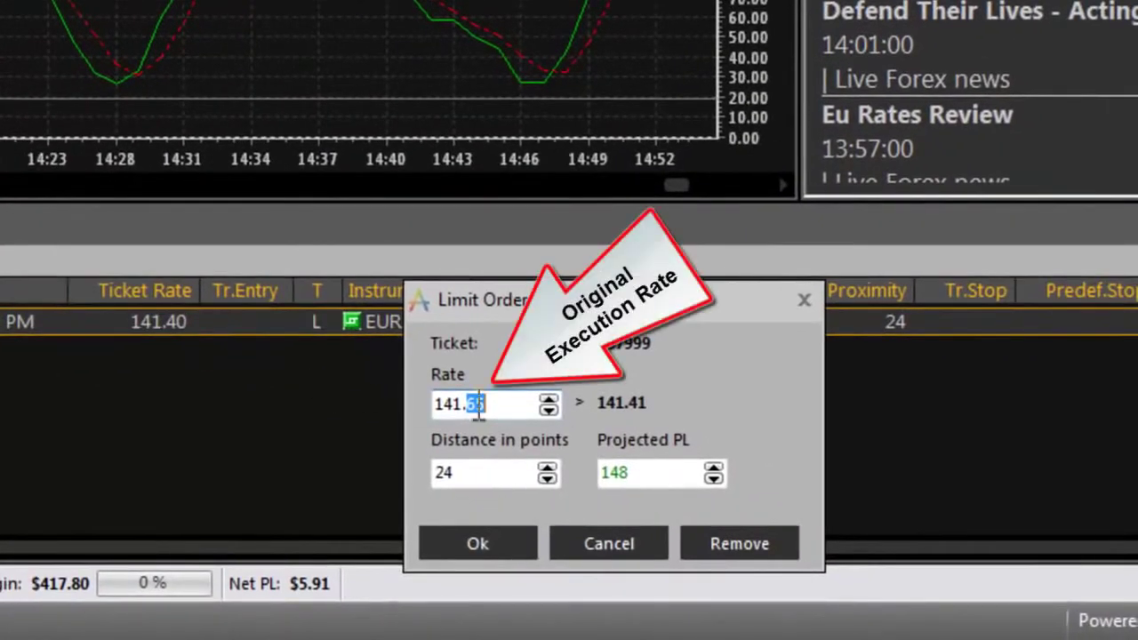
left_click(549, 399)
left_click(548, 398)
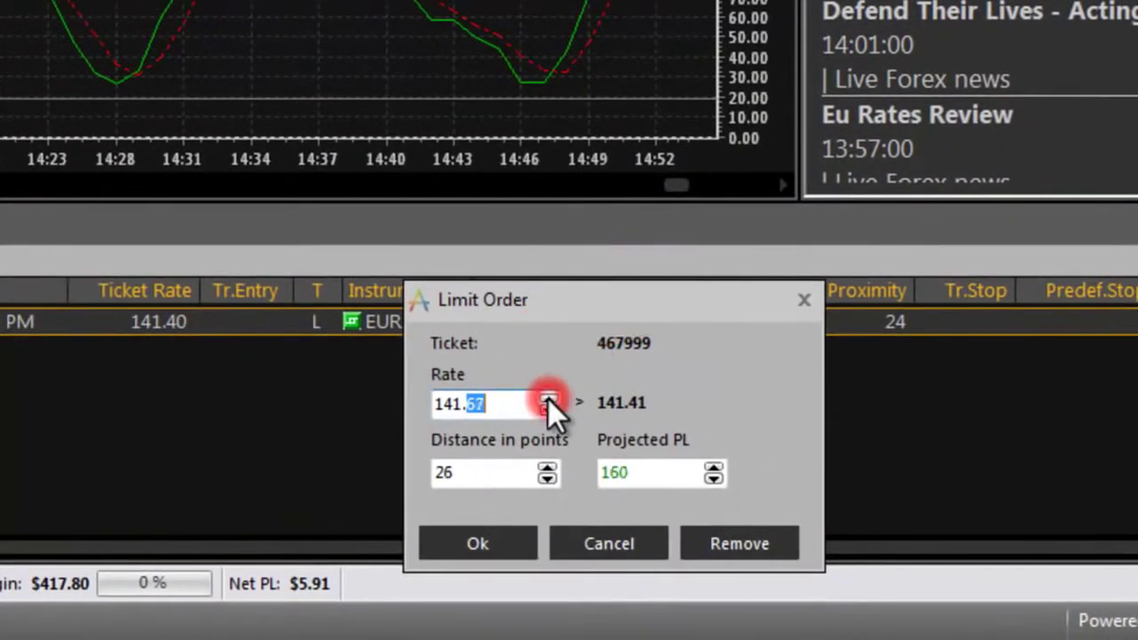
left_click(549, 399)
left_click(483, 545)
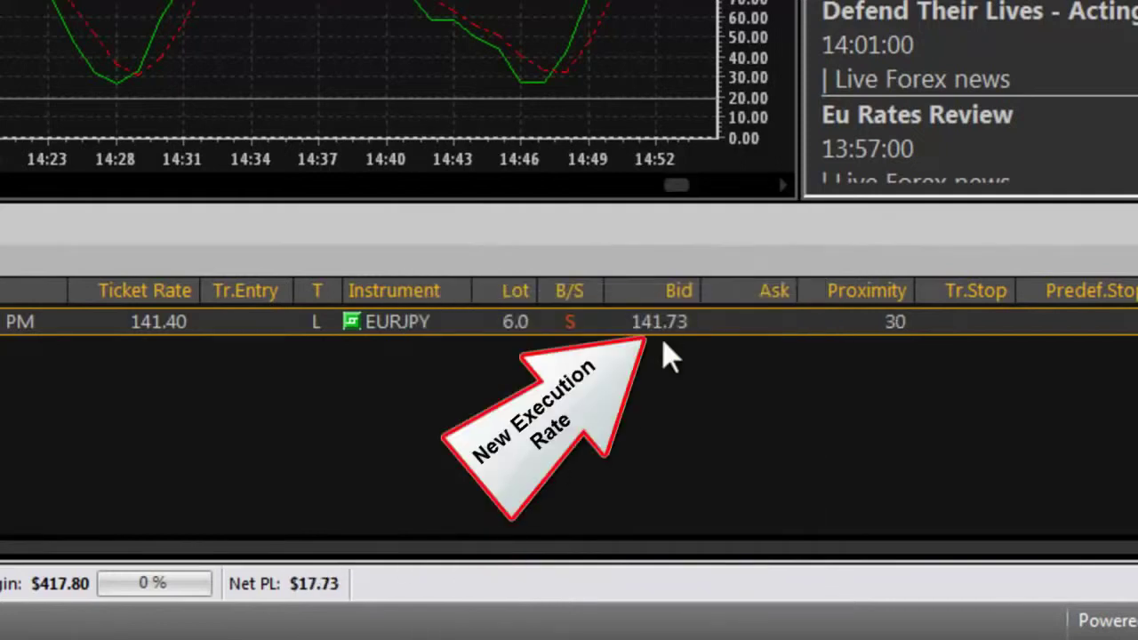
- Remove the EURJPY limit order and confirm the removal
right_click(254, 323)
left_click(332, 415)
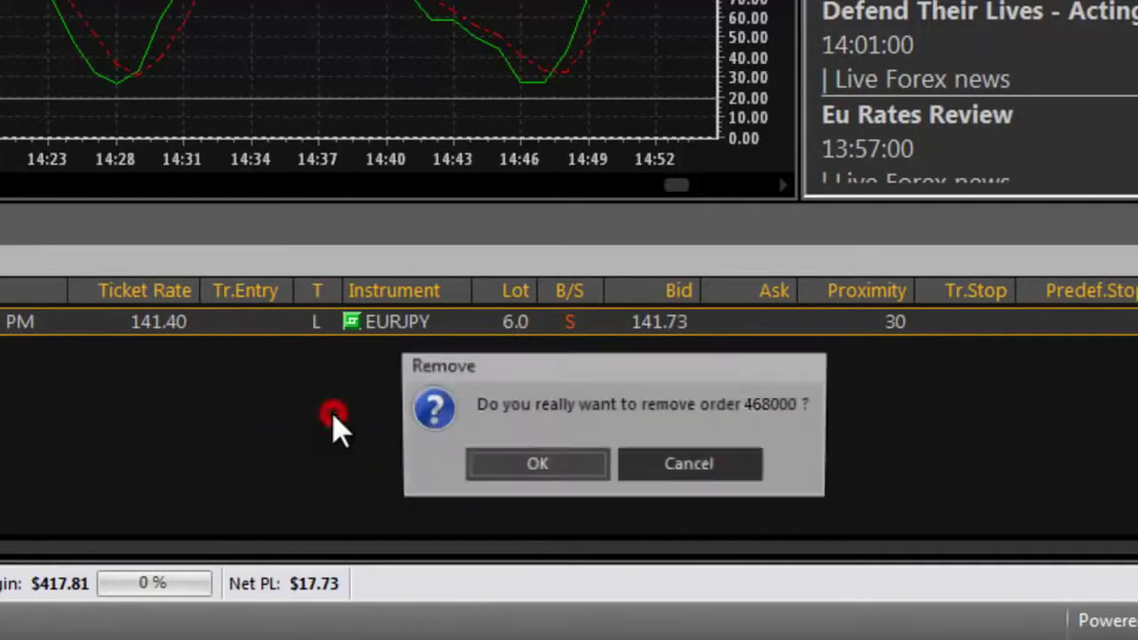
left_click(524, 464)
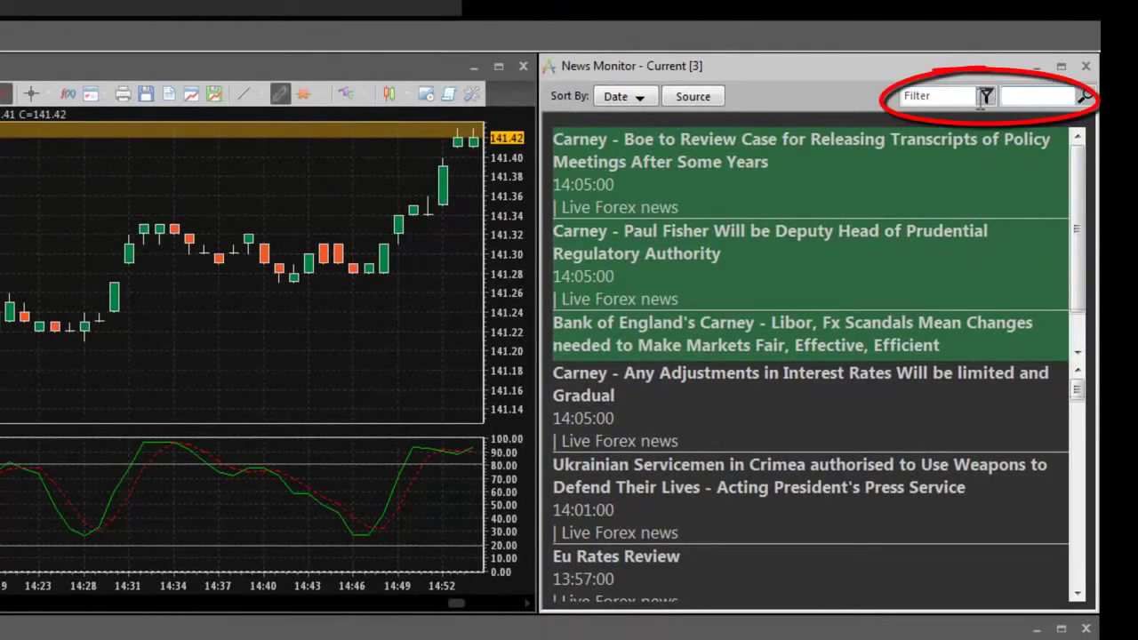
- Run a News Monitor keyword search for 'usd'
left_click(947, 98)
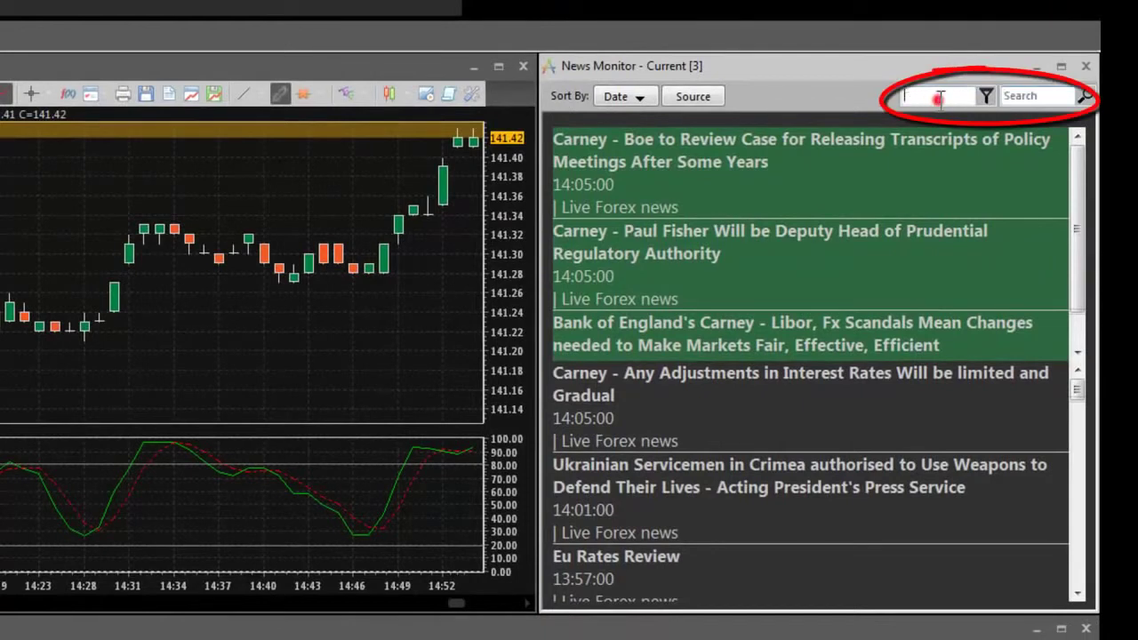
left_click(1050, 96)
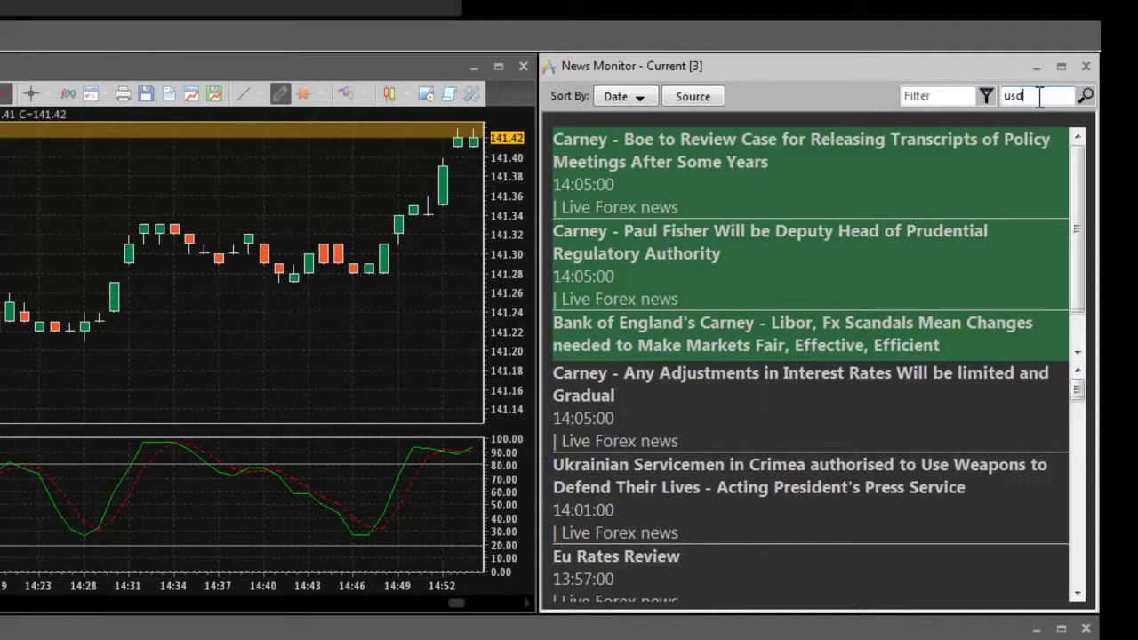
key("Return")
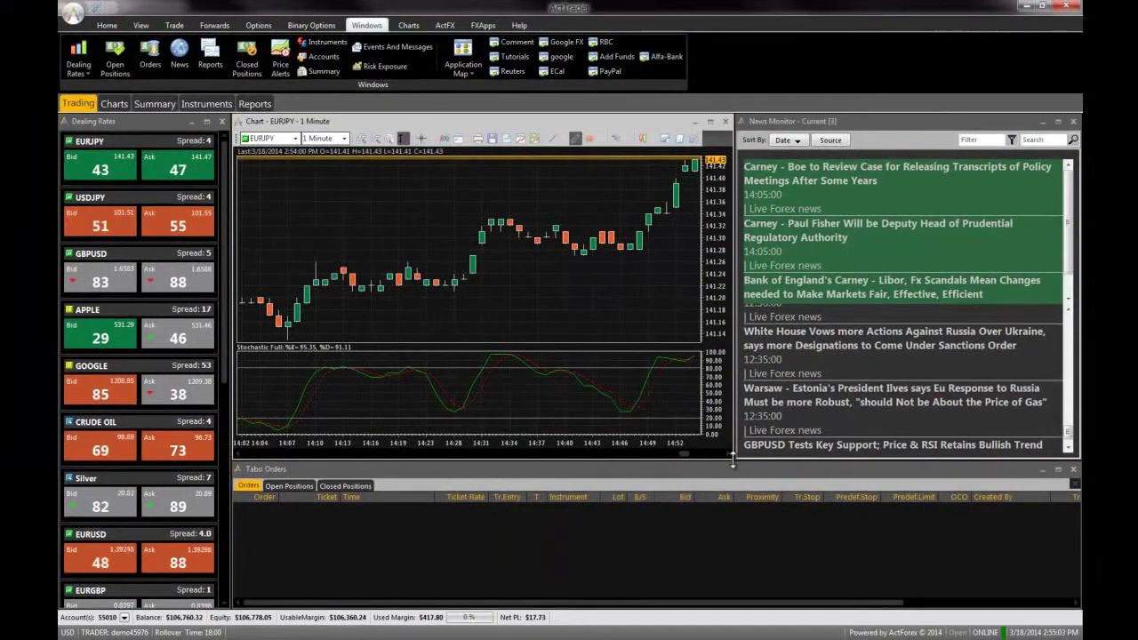
- Enlarge the chart area and open a new EURJPY 1 Minute chart, confirming its indicators
left_click_drag(731, 456, 1080, 608)
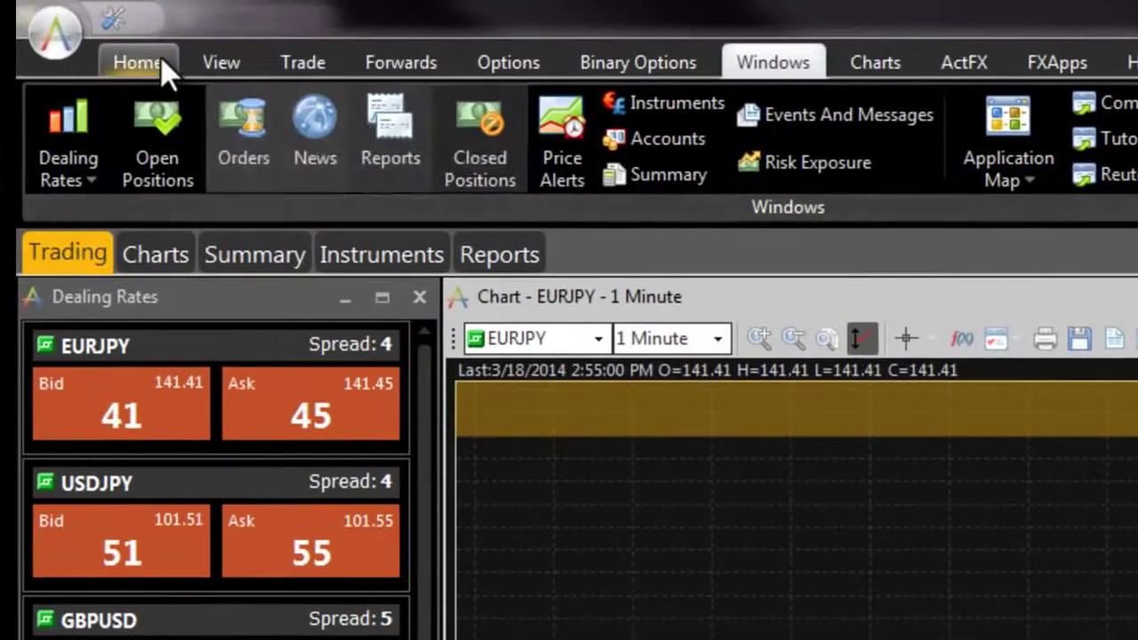
left_click(164, 69)
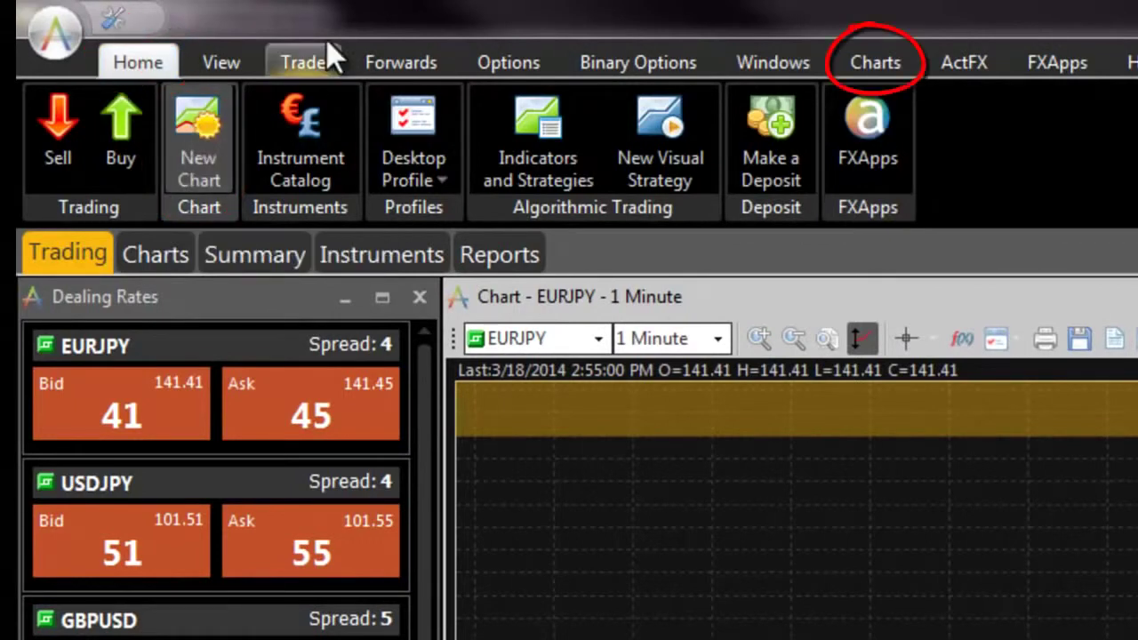
left_click(898, 60)
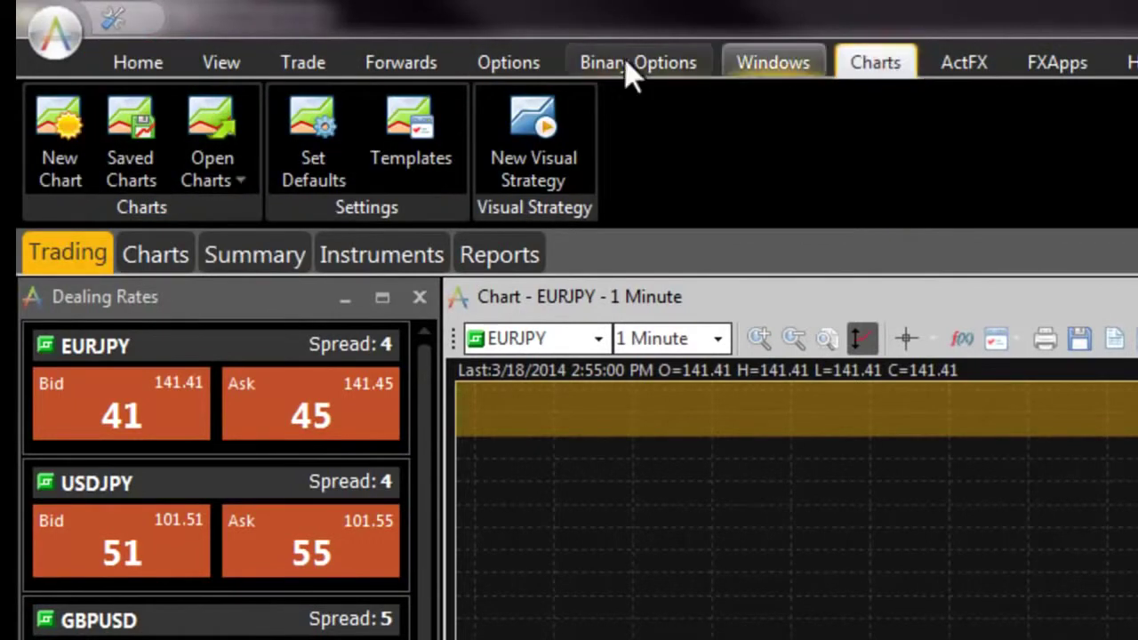
left_click(71, 113)
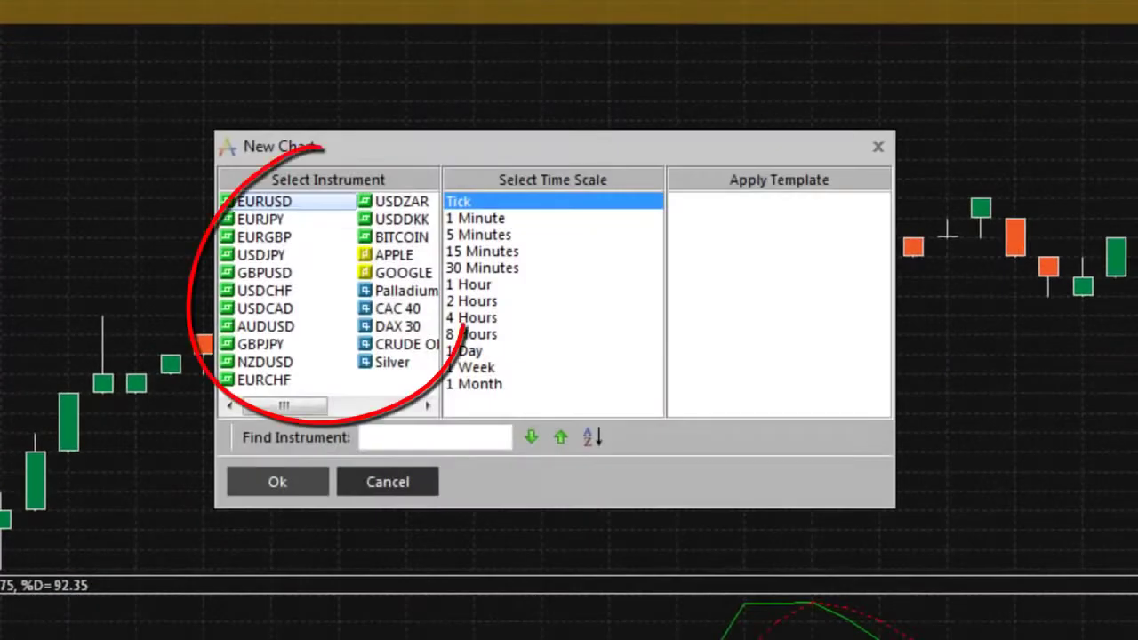
left_click(260, 220)
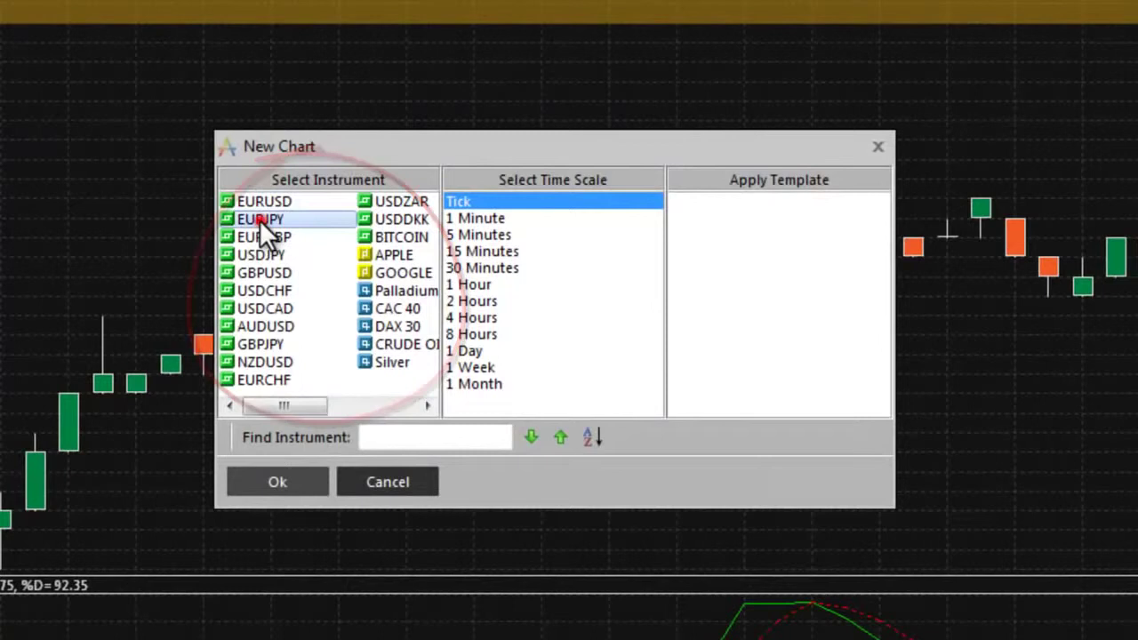
left_click(468, 219)
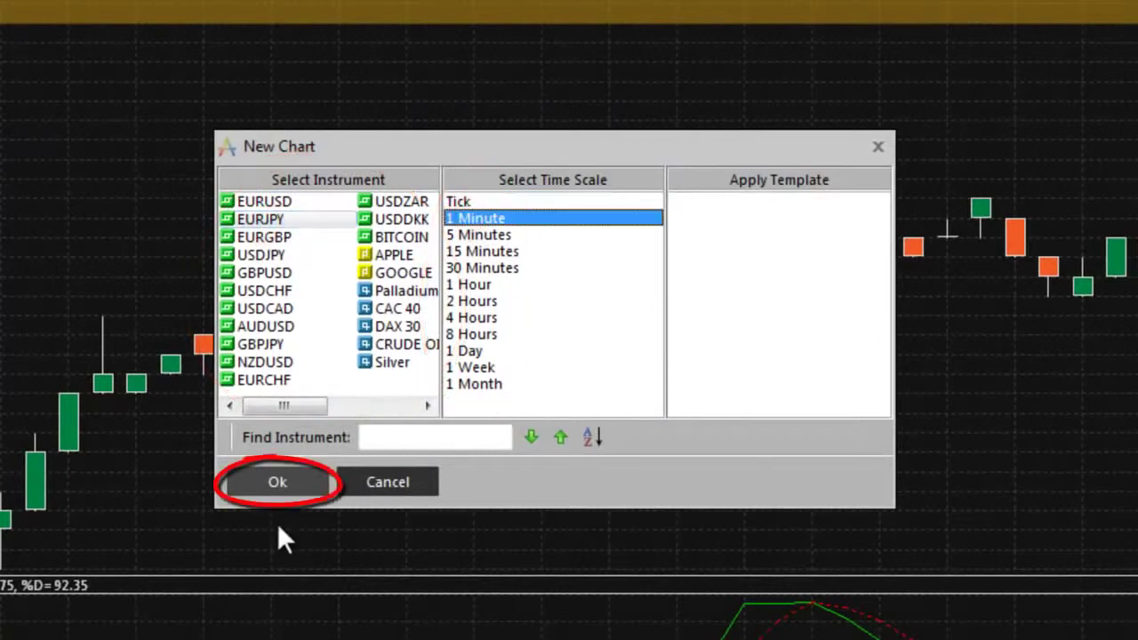
left_click(283, 484)
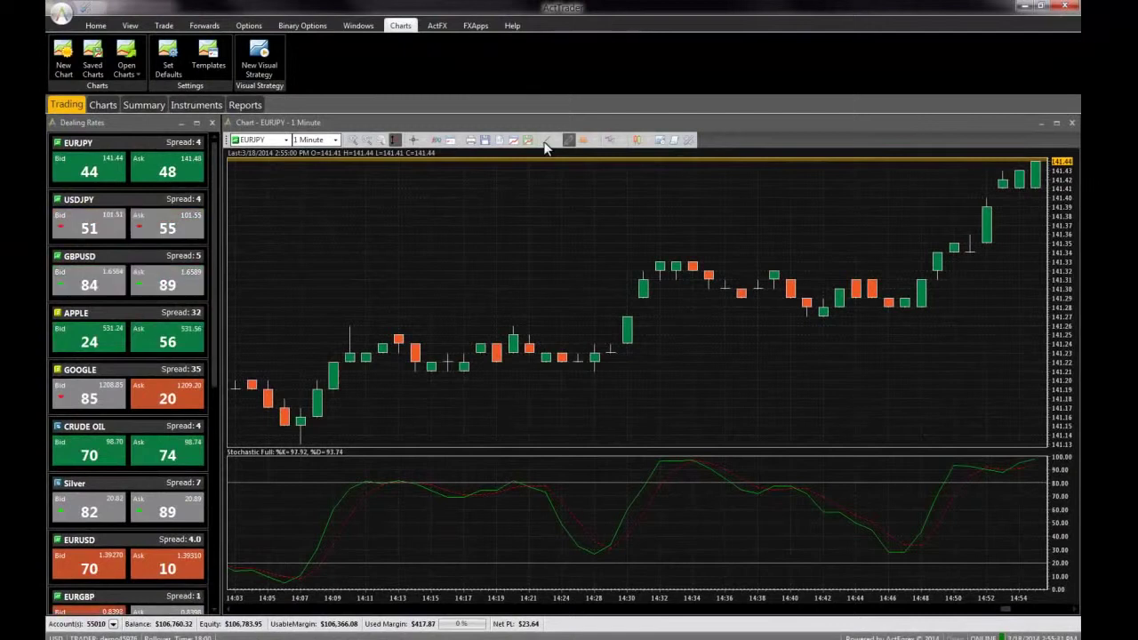
left_click(437, 140)
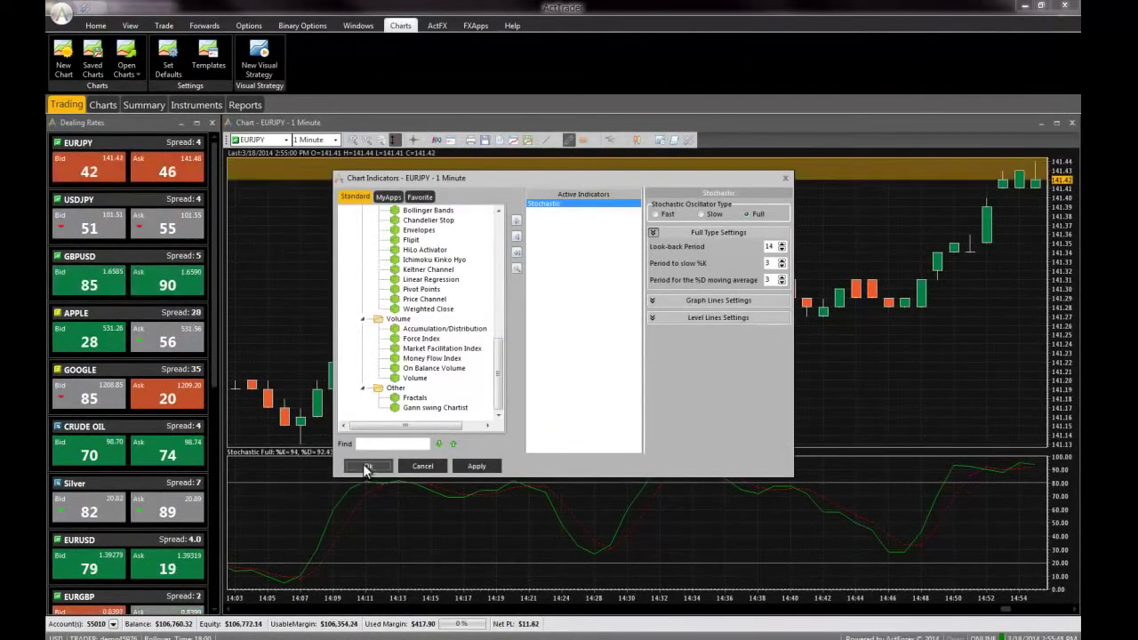
left_click(366, 467)
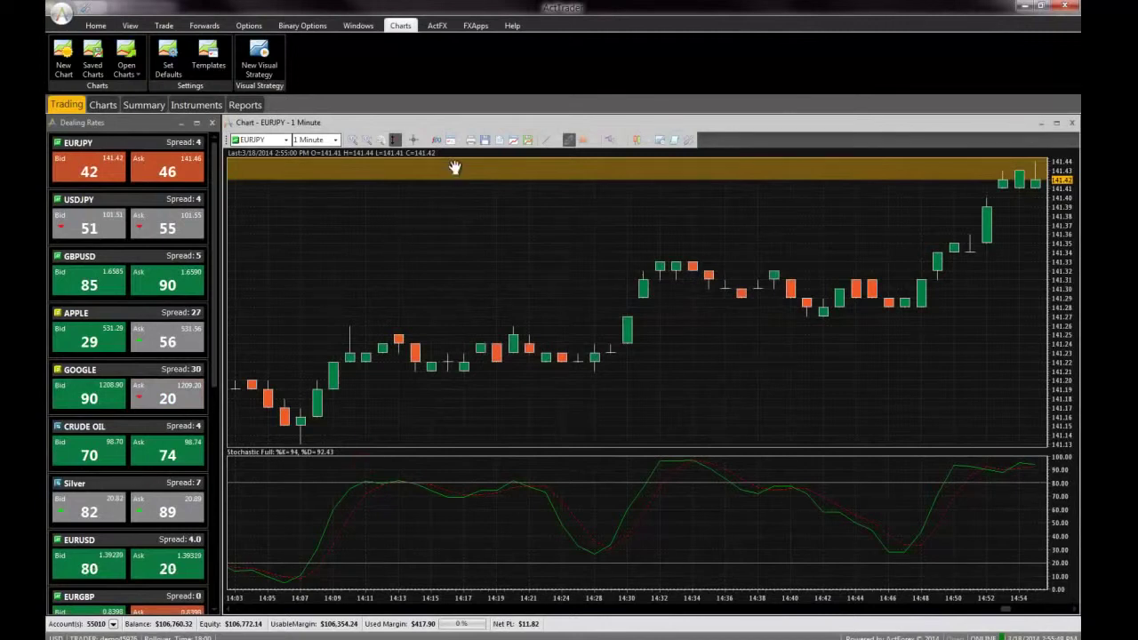